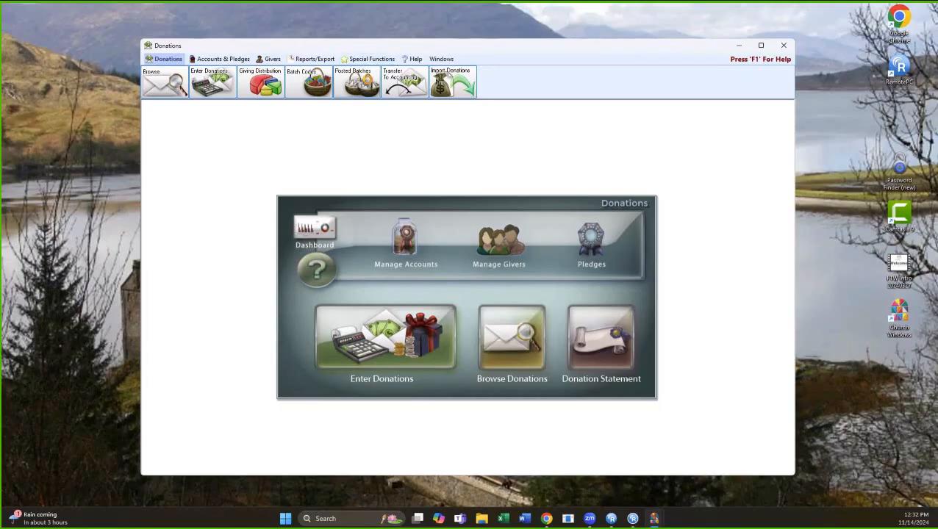
# - Open the posted batches for correction, maximize the main window, and enlarge the batch list so all rows fit
pyautogui.click(357, 84)
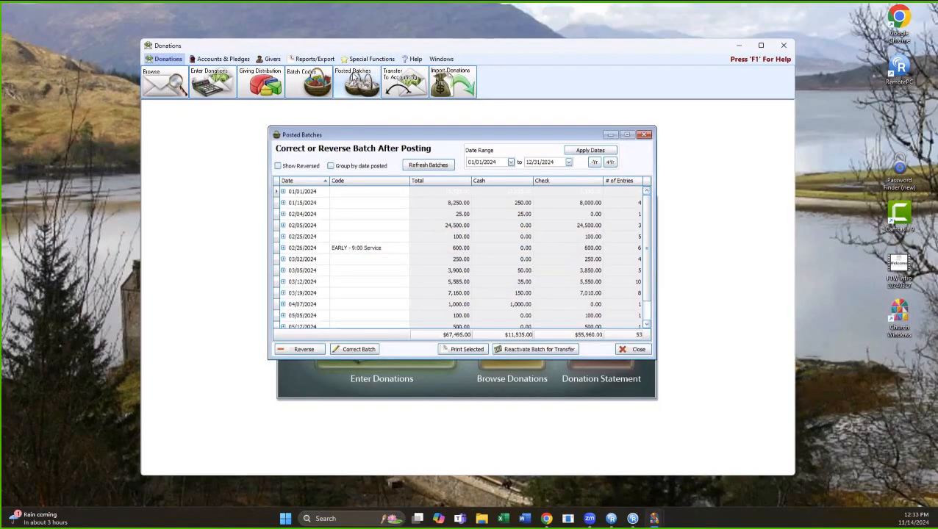
pyautogui.click(761, 45)
pyautogui.moveTo(398, 93); pyautogui.dragTo(508, 162)
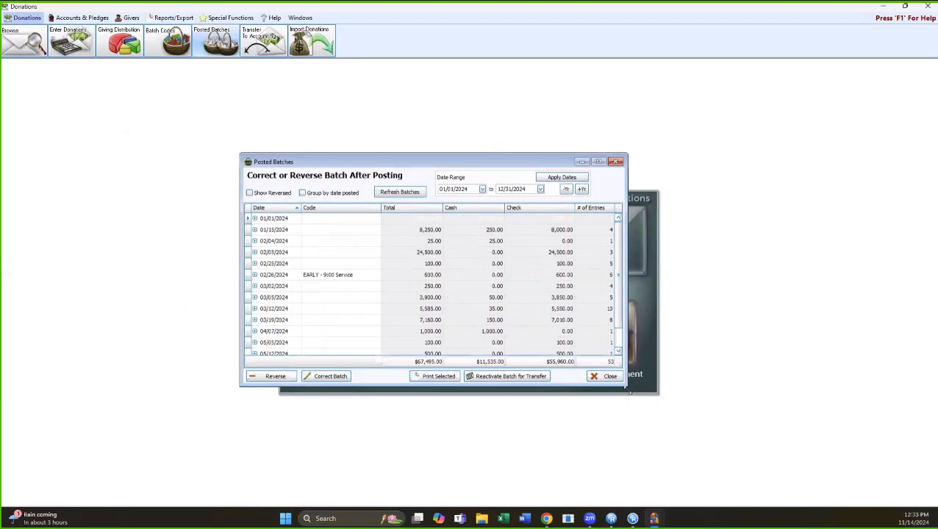
pyautogui.moveTo(626, 388); pyautogui.dragTo(691, 424)
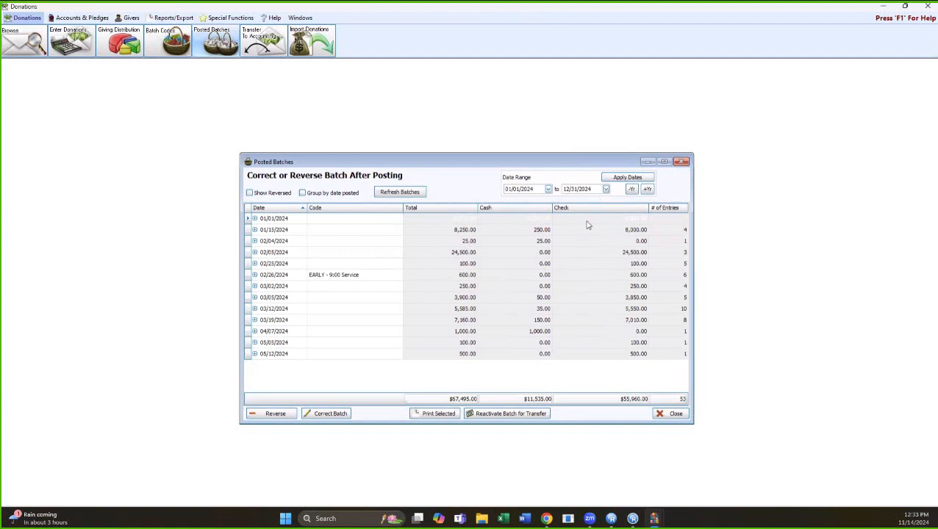
# - Look at the previous year's posted batches, return to 2024, and inspect the individual donations in the 01/01/2024 batch
pyautogui.click(631, 188)
pyautogui.click(649, 189)
pyautogui.click(283, 222)
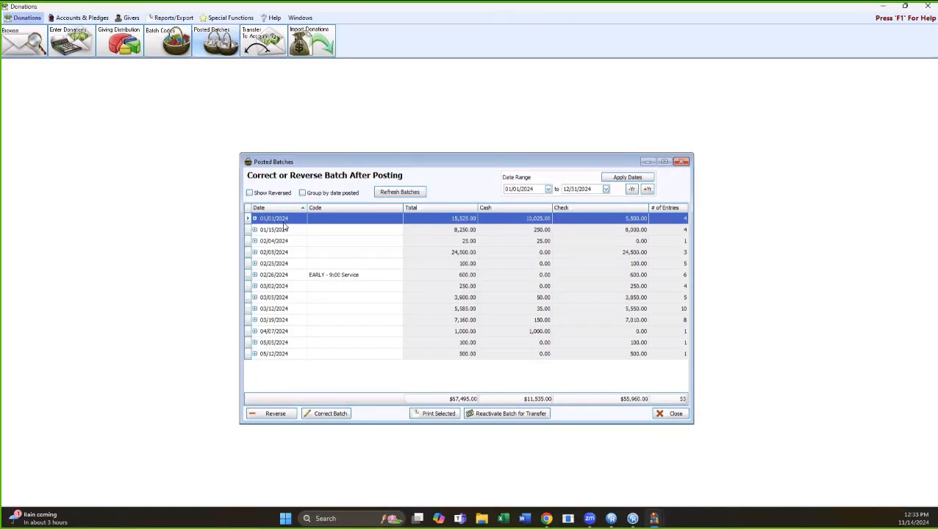
pyautogui.click(255, 219)
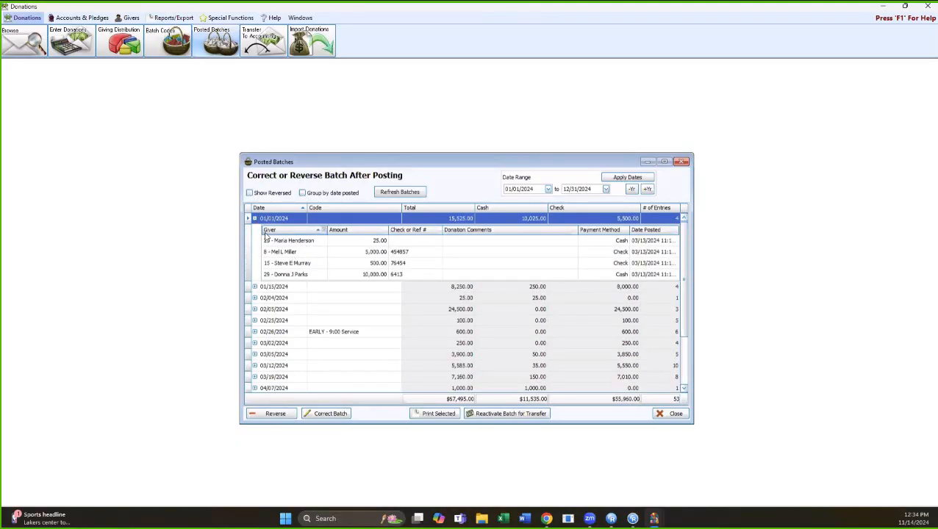
pyautogui.click(255, 219)
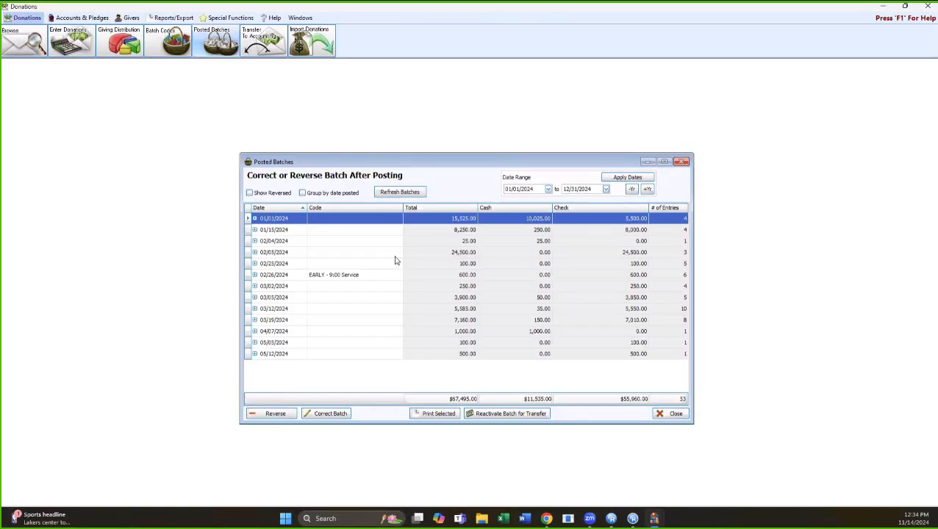
pyautogui.click(296, 355)
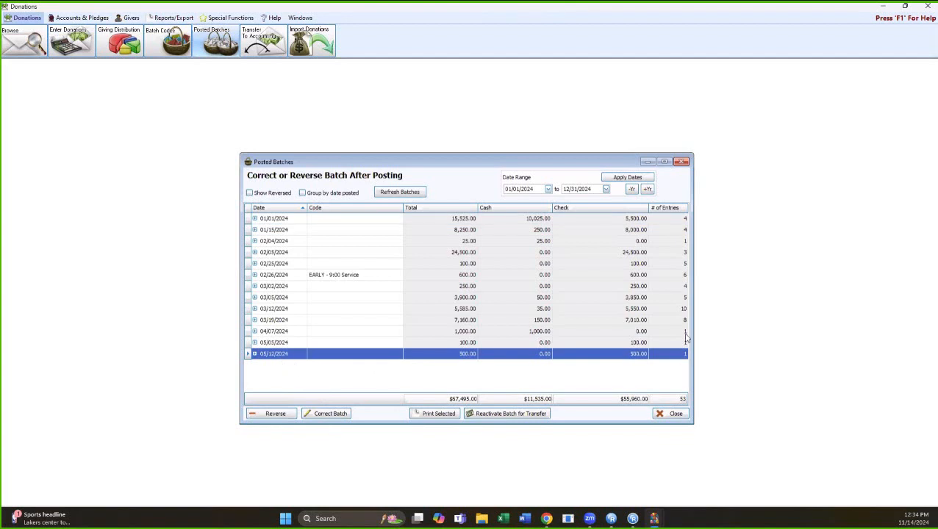
# - Correct the 03/12/2024 posted batch by changing its date occurred to 03/10/2024, without transferring it
pyautogui.click(299, 313)
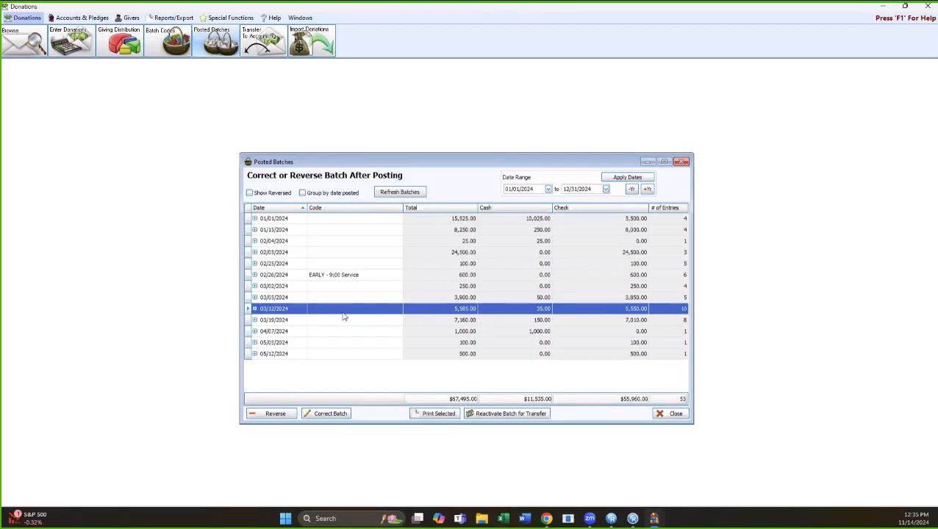
pyautogui.click(317, 418)
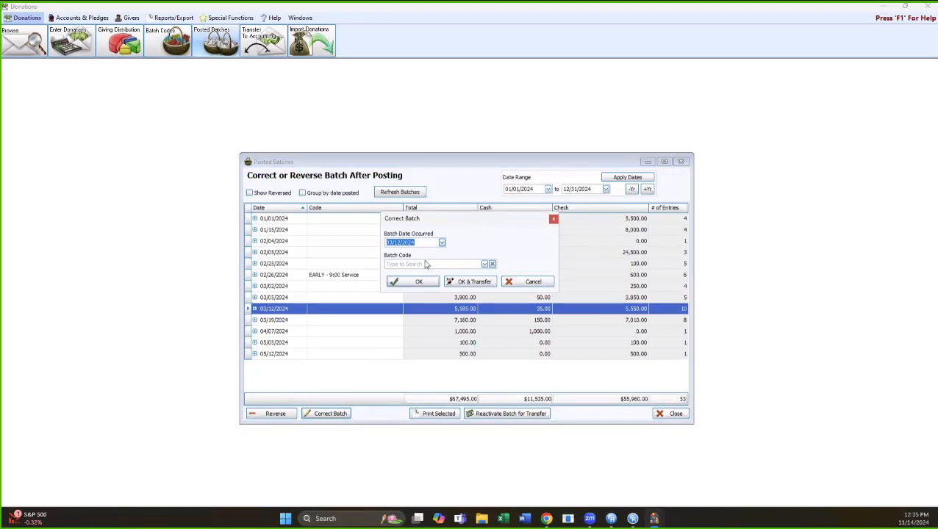
pyautogui.click(484, 265)
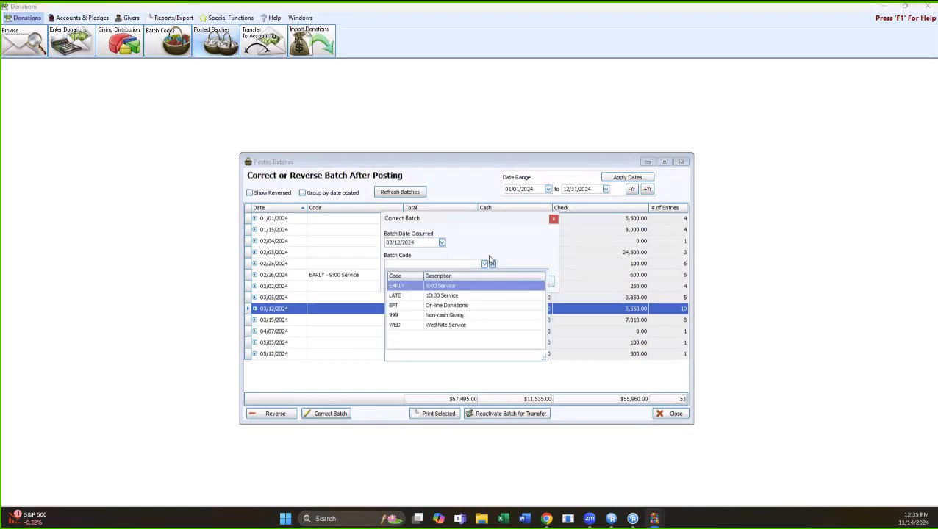
pyautogui.click(489, 251)
pyautogui.click(442, 244)
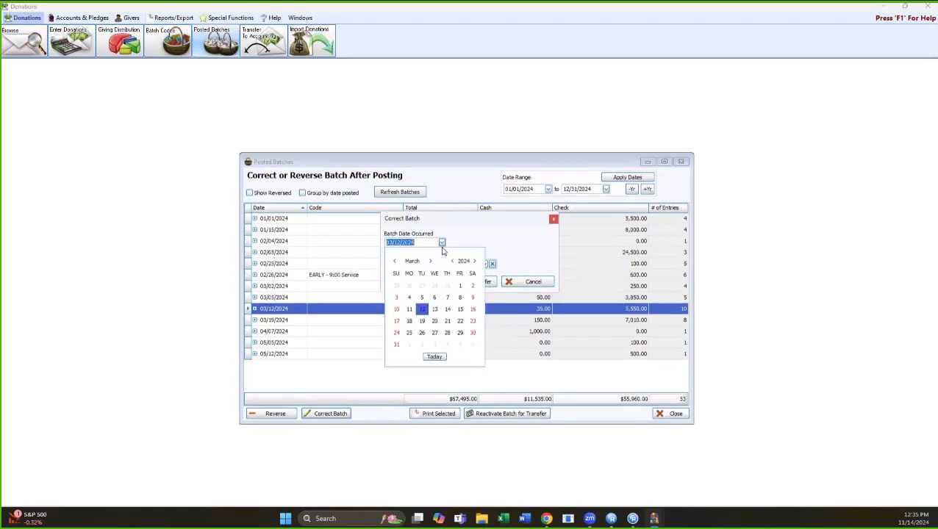
pyautogui.click(398, 312)
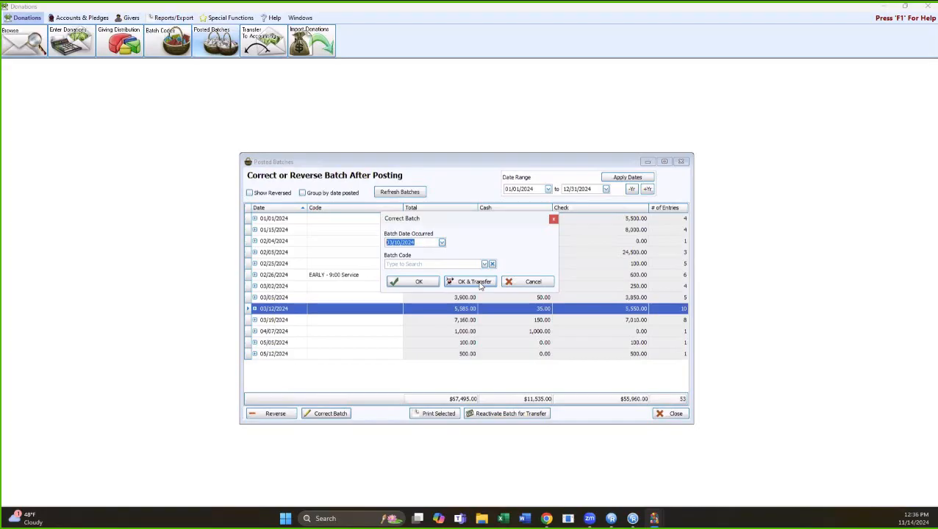
pyautogui.click(420, 287)
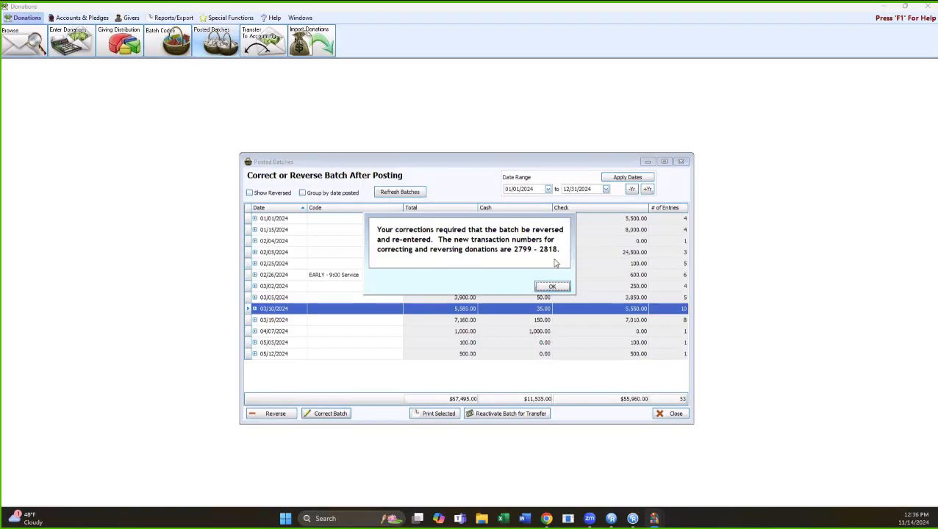
pyautogui.click(553, 285)
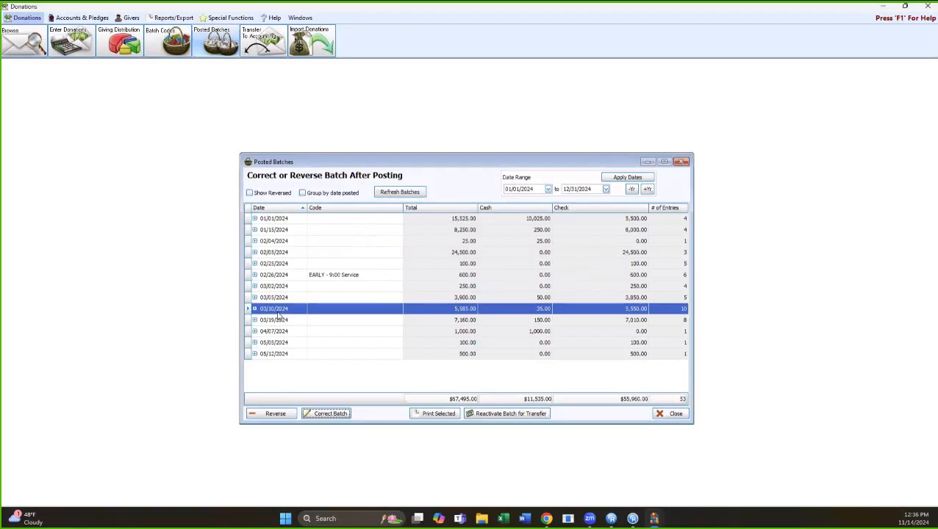
# - Include reversed batches in the list and examine the entries of the reversed 03/12/2024 batch before closing the posted batches
pyautogui.click(250, 193)
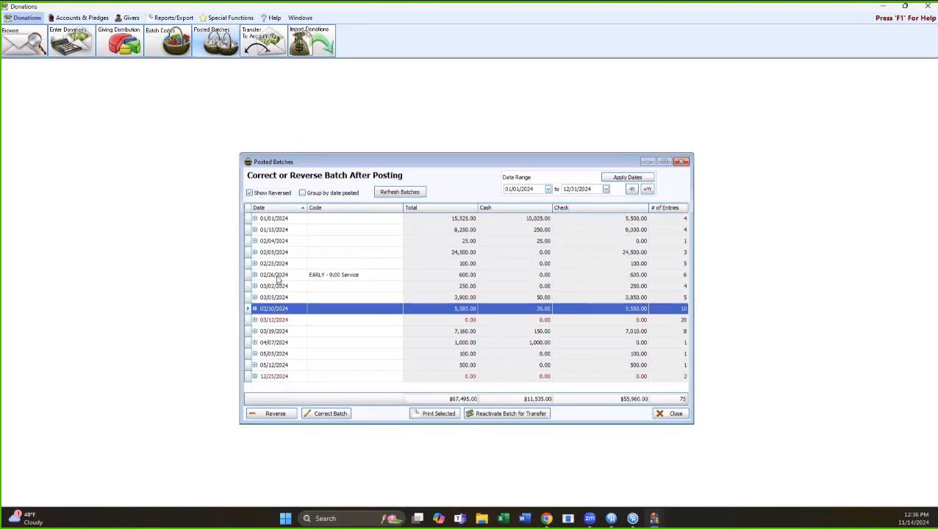
pyautogui.click(254, 319)
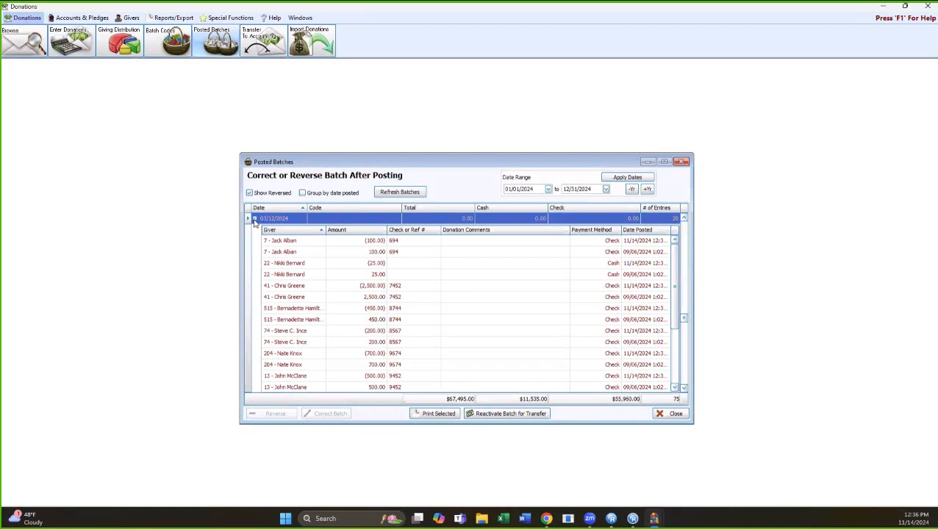
pyautogui.click(254, 219)
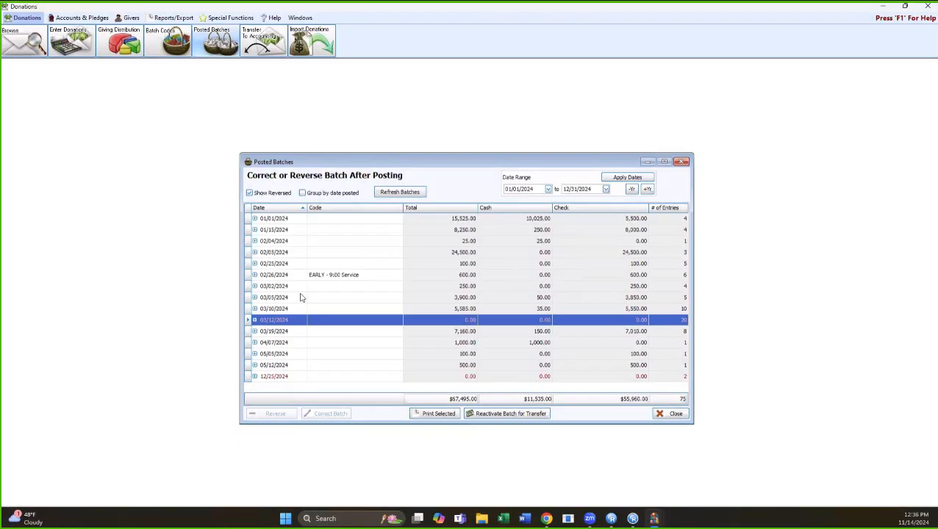
pyautogui.click(683, 162)
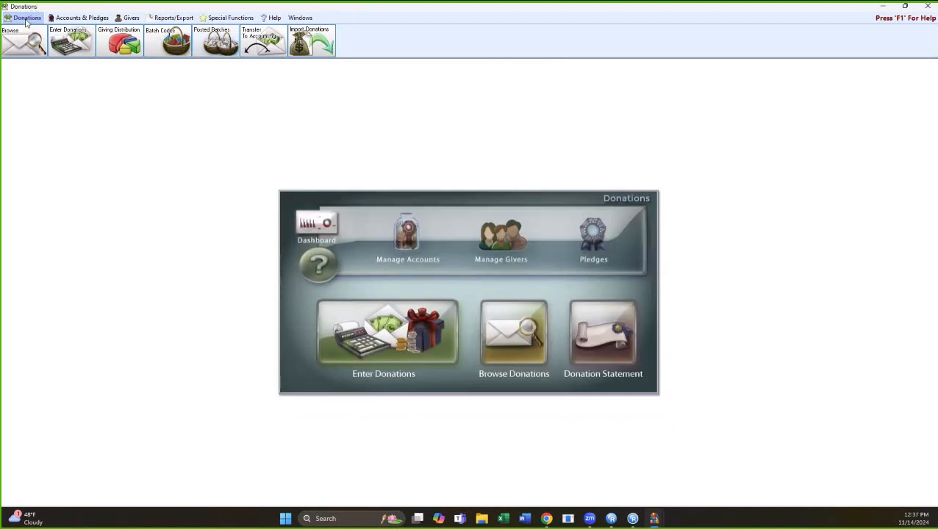
# - Browse the 2024 donations in an enlarged list, showing the individual donations of the giver totalling $5,100.00 without reversed transactions
pyautogui.click(24, 41)
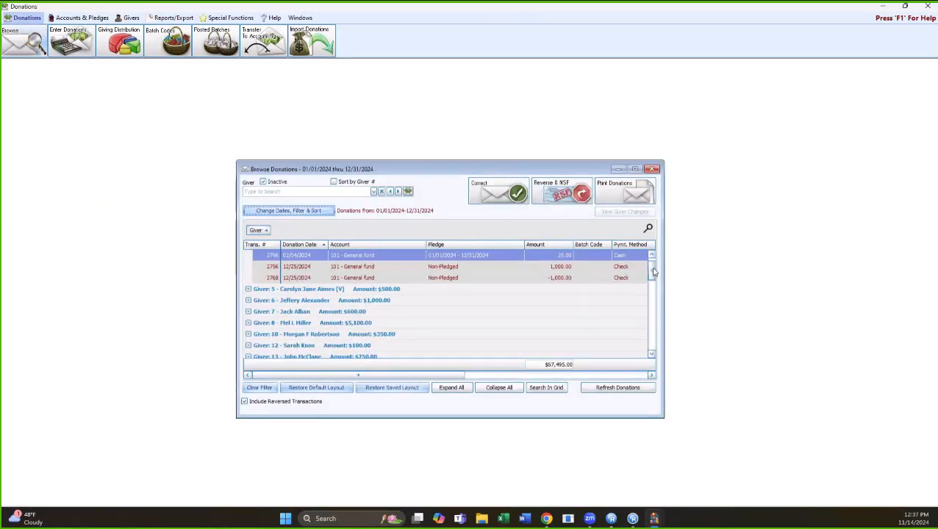
pyautogui.click(249, 255)
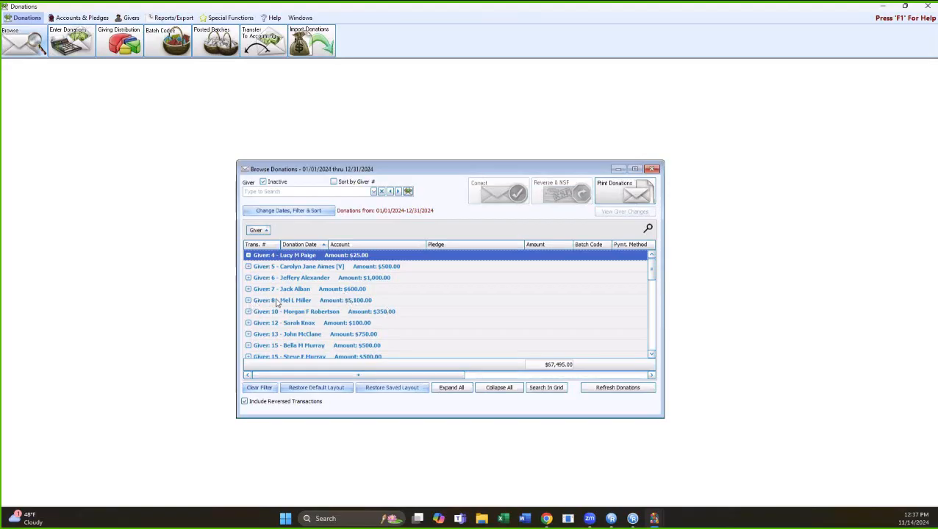
pyautogui.click(248, 300)
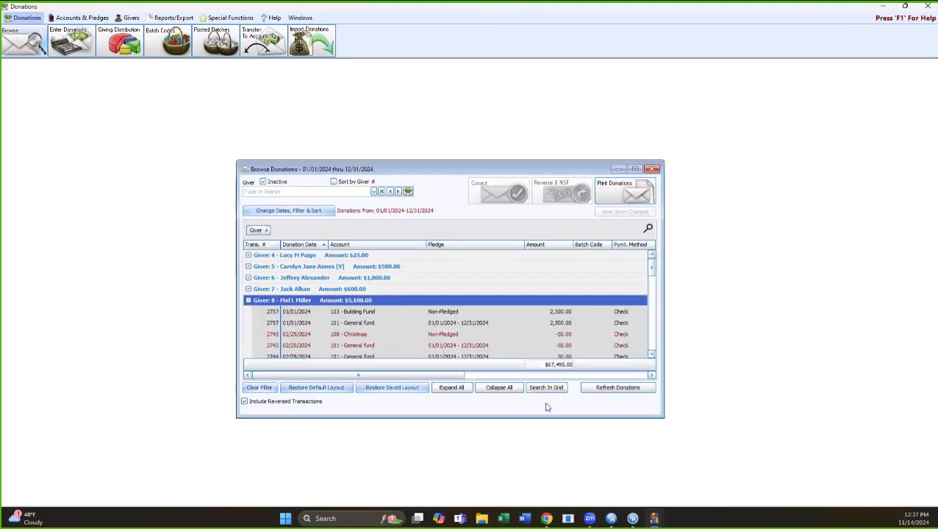
pyautogui.moveTo(543, 418); pyautogui.dragTo(532, 468)
pyautogui.moveTo(452, 174); pyautogui.dragTo(447, 154)
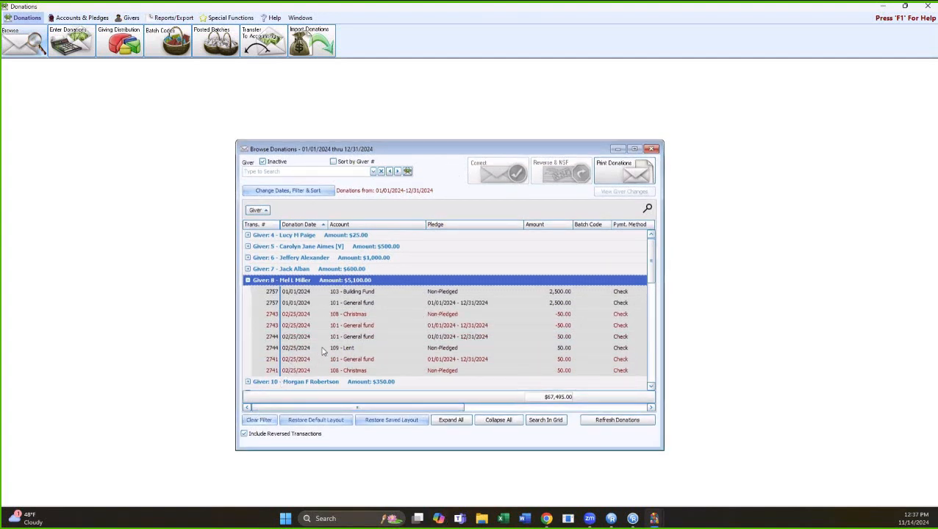
pyautogui.click(245, 435)
pyautogui.click(245, 436)
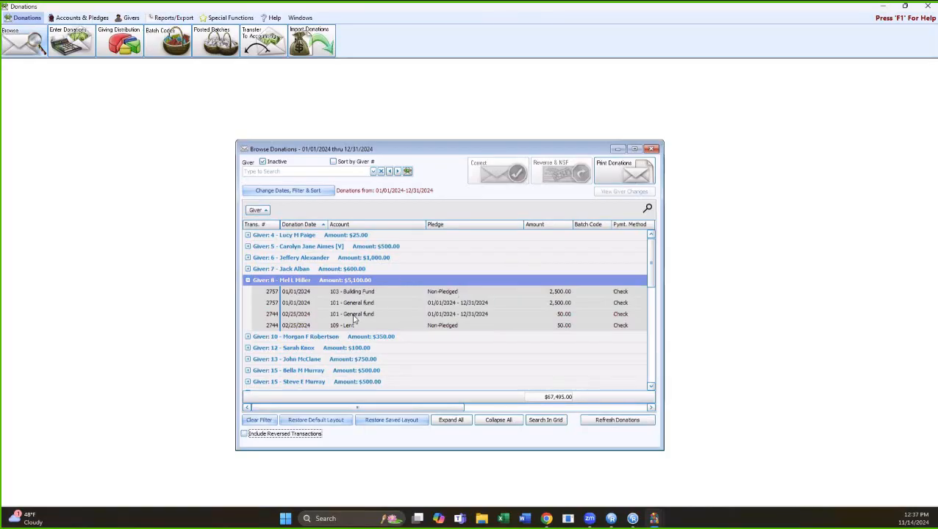
# - Open that giver's 01/01/2024 Building Fund donation for correction
pyautogui.click(366, 297)
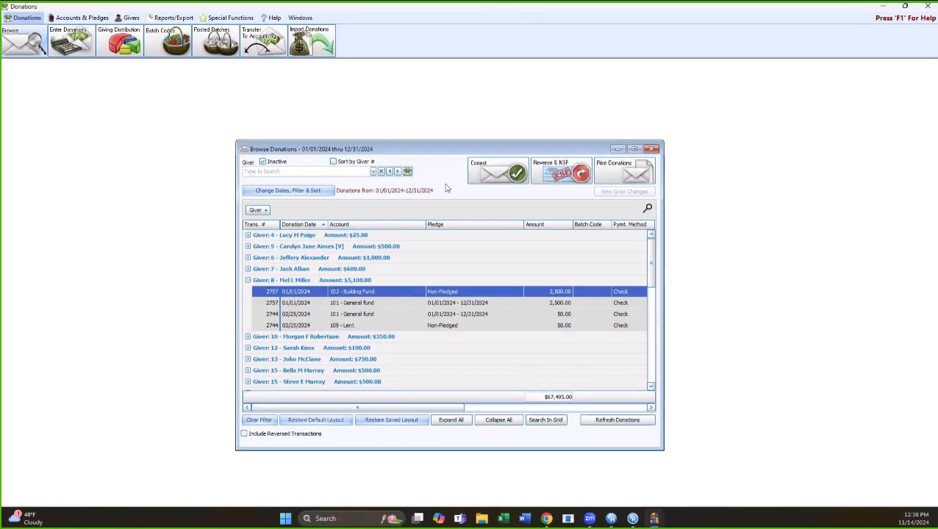
pyautogui.click(496, 178)
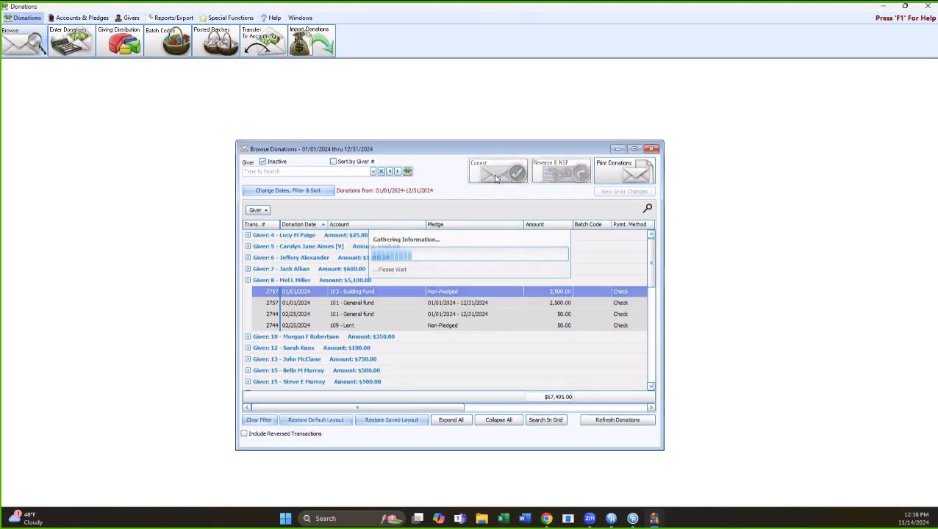